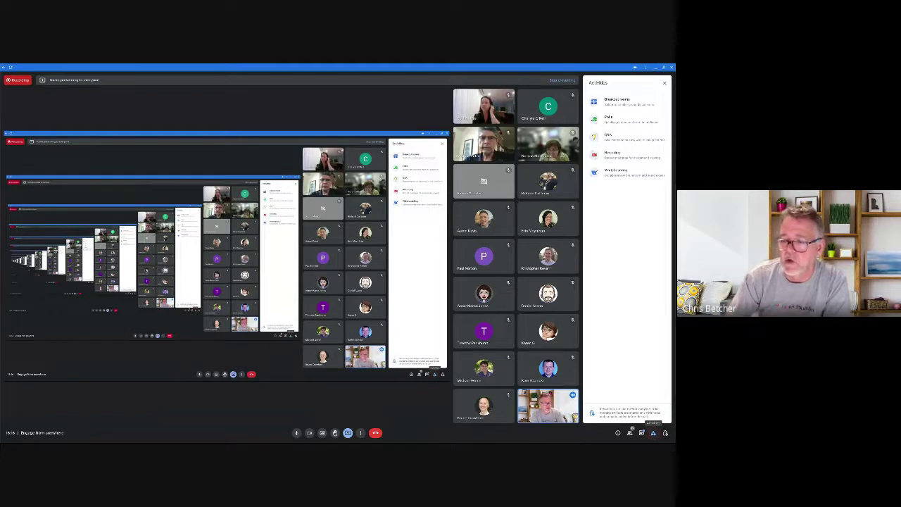
Step: In the meeting's Q&A activity, mark the Jamboard question as answered and upvote the question about the storm
{"action": "left_click", "coordinate": [653, 433]}
{"action": "left_click", "coordinate": [653, 433]}
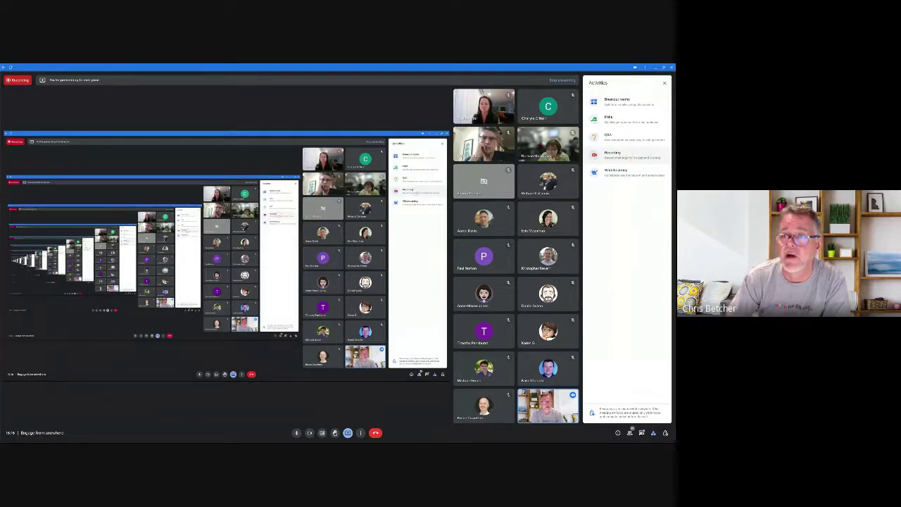
{"action": "left_click", "coordinate": [629, 140]}
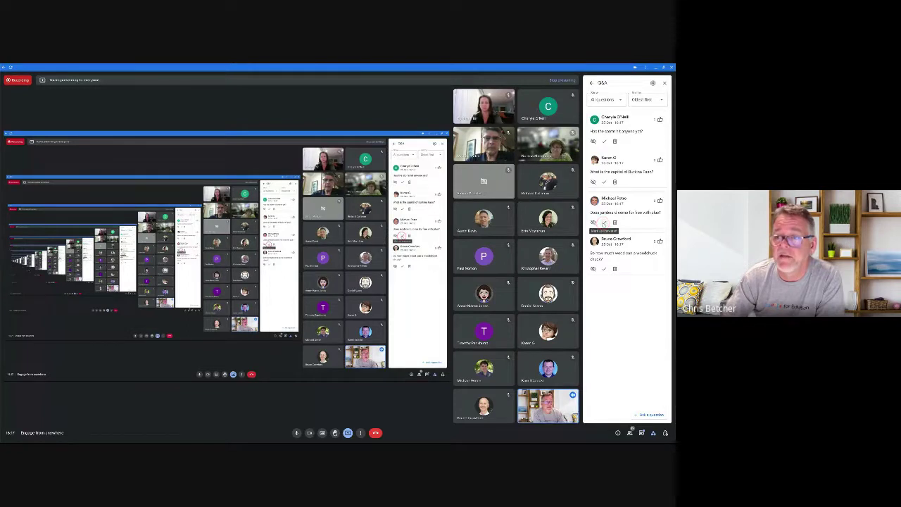
{"action": "left_click", "coordinate": [603, 222]}
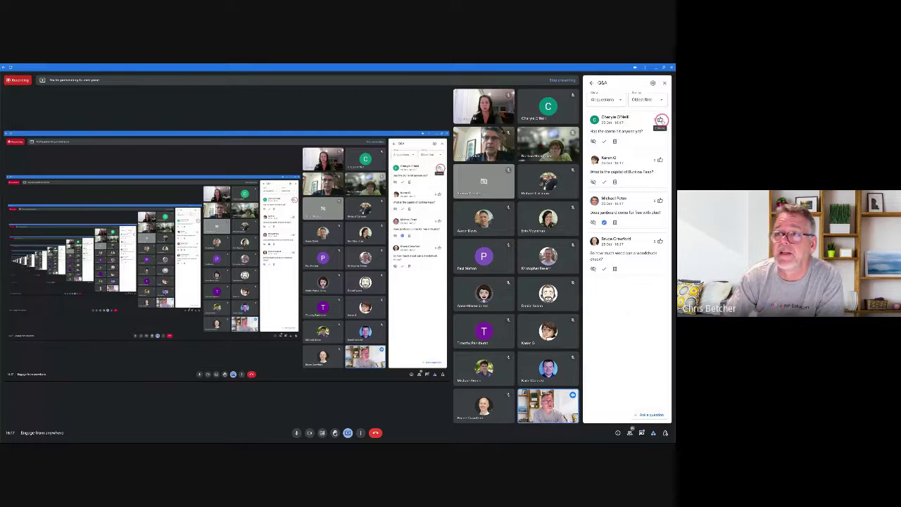
{"action": "left_click", "coordinate": [659, 120]}
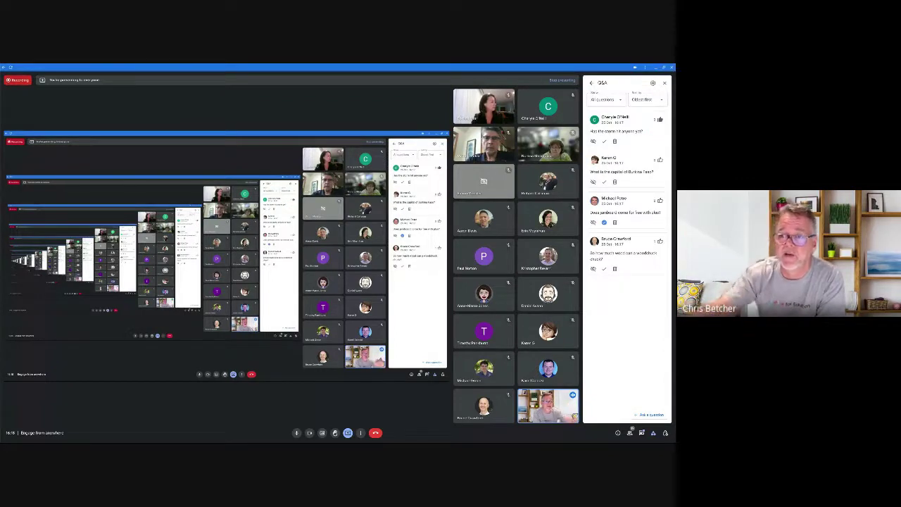
{"action": "left_click", "coordinate": [643, 130]}
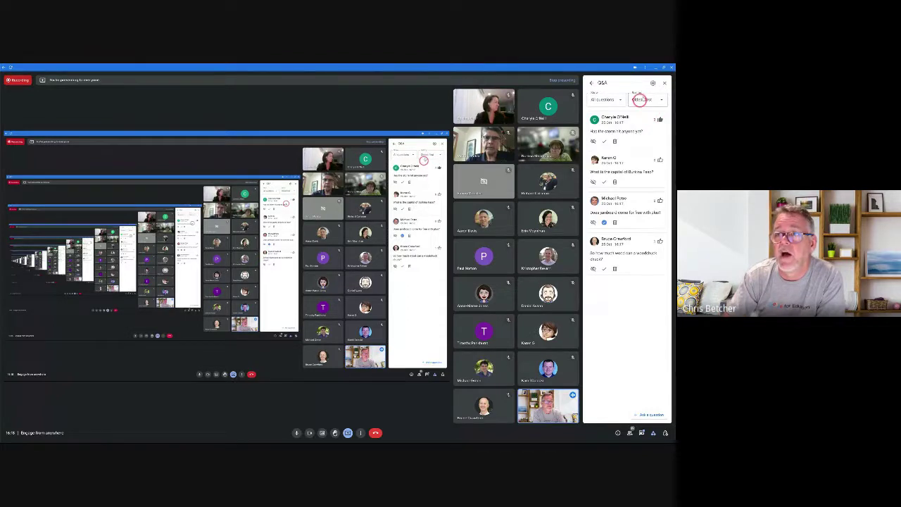
Step: Sort the Q&A questions by Popular, check the sorting and filtering choices, and return to the activities list
{"action": "left_click", "coordinate": [647, 99]}
{"action": "left_click", "coordinate": [639, 138]}
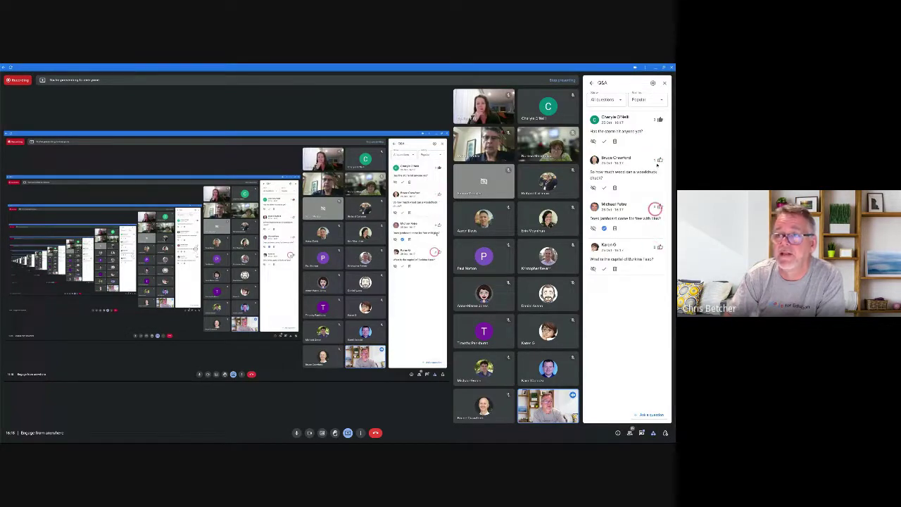
{"action": "left_click", "coordinate": [646, 101]}
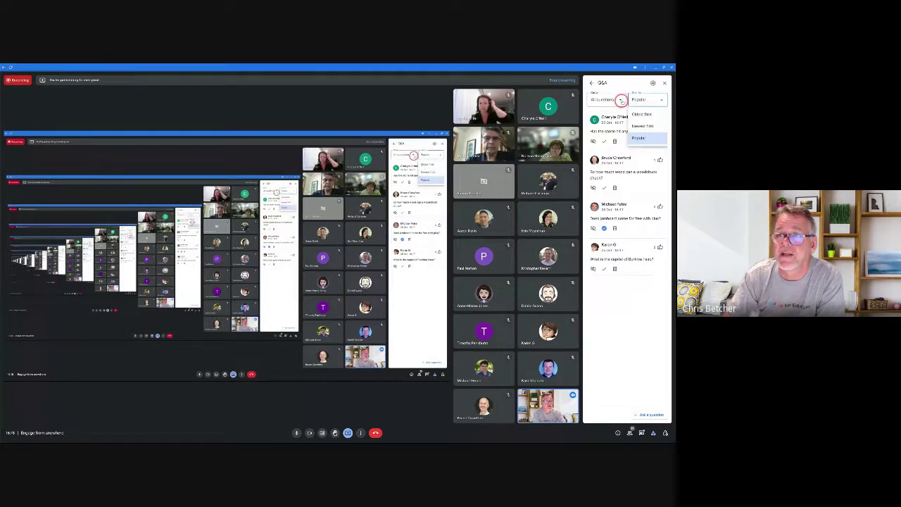
{"action": "left_click", "coordinate": [621, 100]}
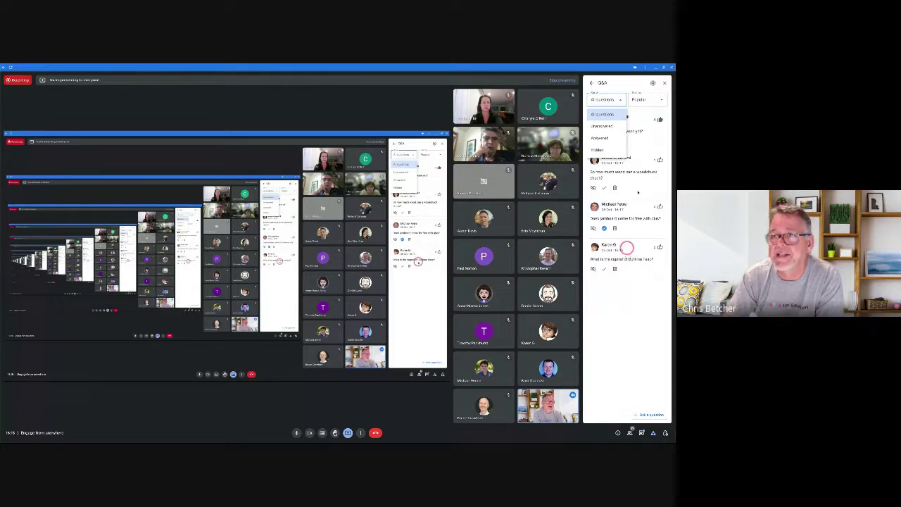
{"action": "left_click", "coordinate": [591, 83]}
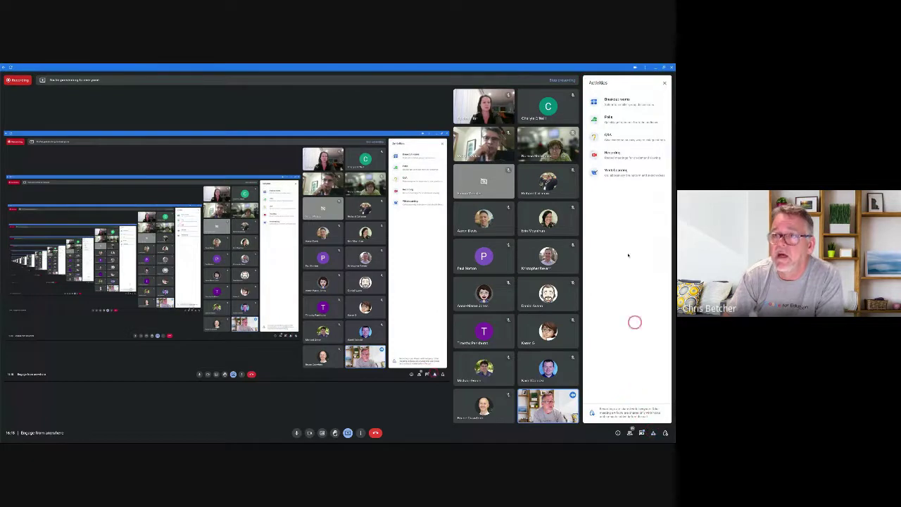
Step: Create a poll asking "Have you used Meet before?" with the answer options Yes and No
{"action": "left_click", "coordinate": [613, 119]}
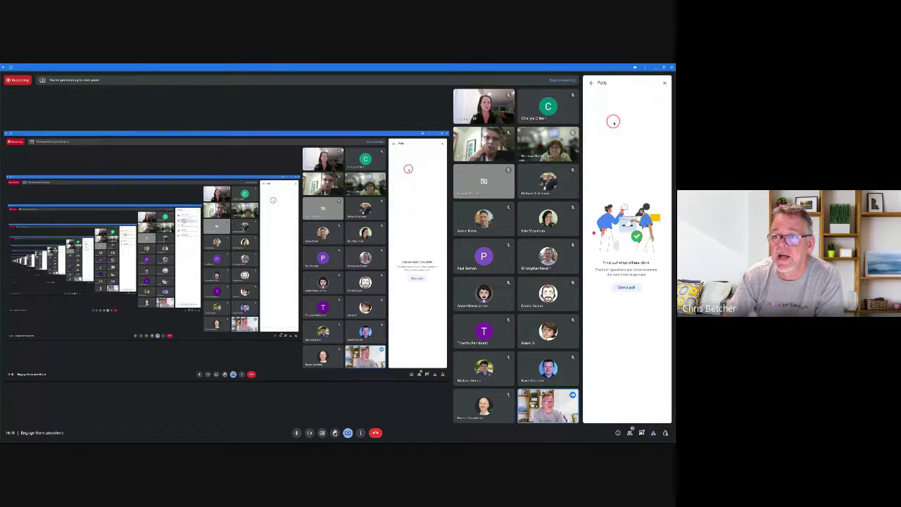
{"action": "left_click", "coordinate": [625, 287]}
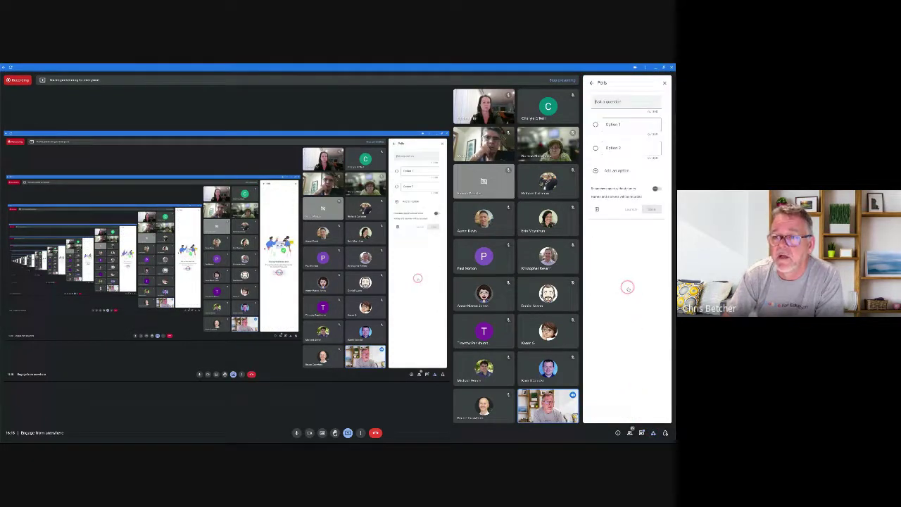
{"action": "left_click", "coordinate": [627, 123]}
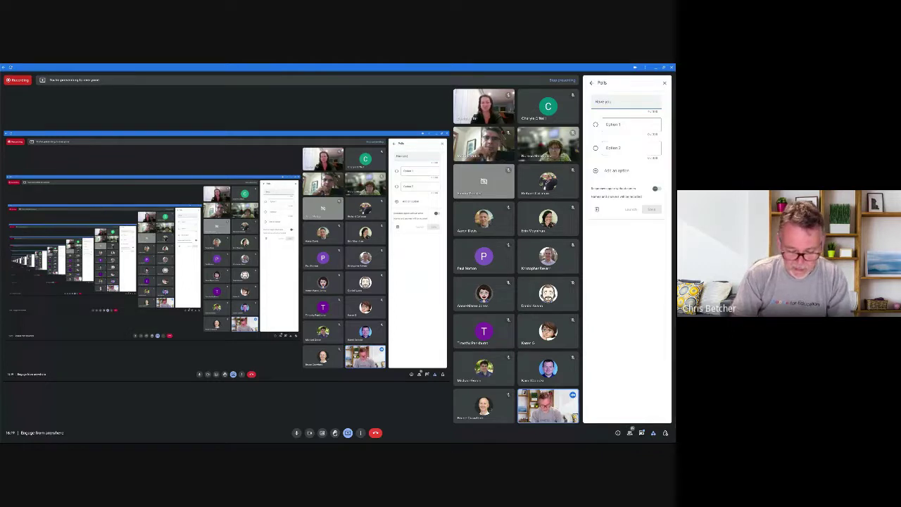
{"action": "type", "text": "used Meet b"}
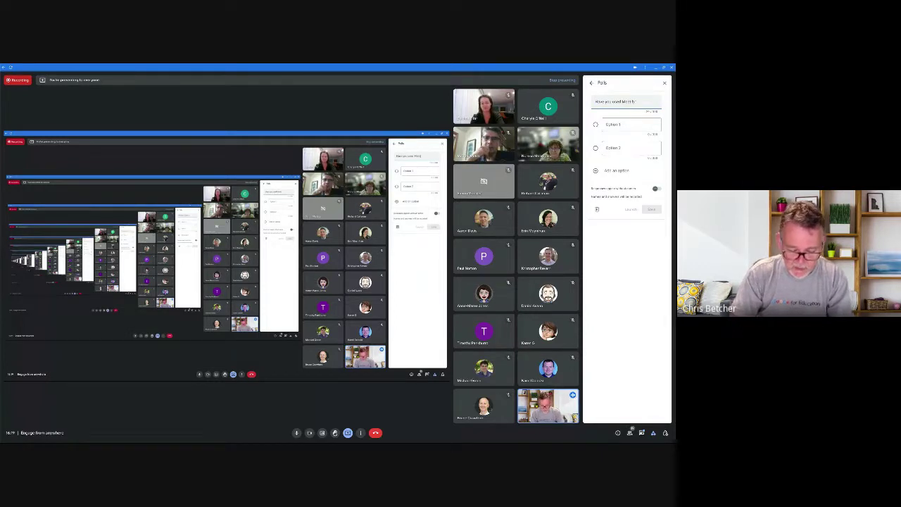
{"action": "type", "text": "efo"}
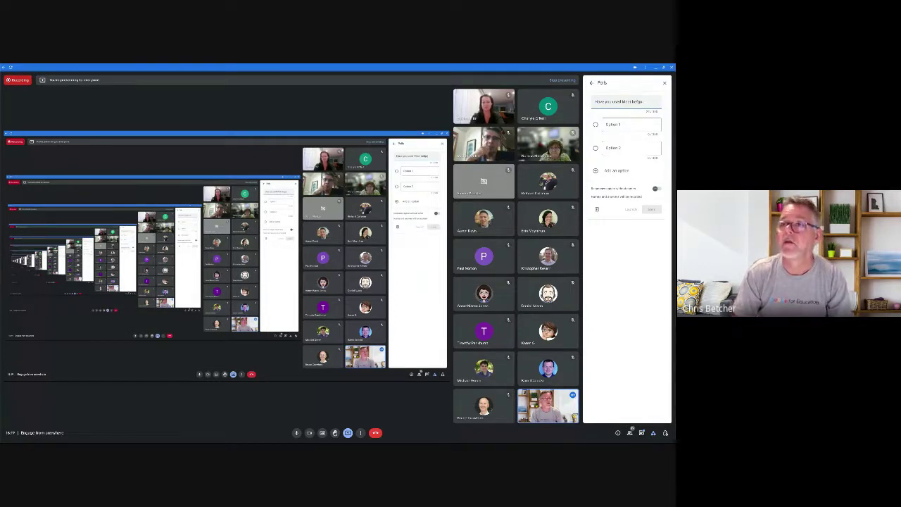
{"action": "type", "text": "re?"}
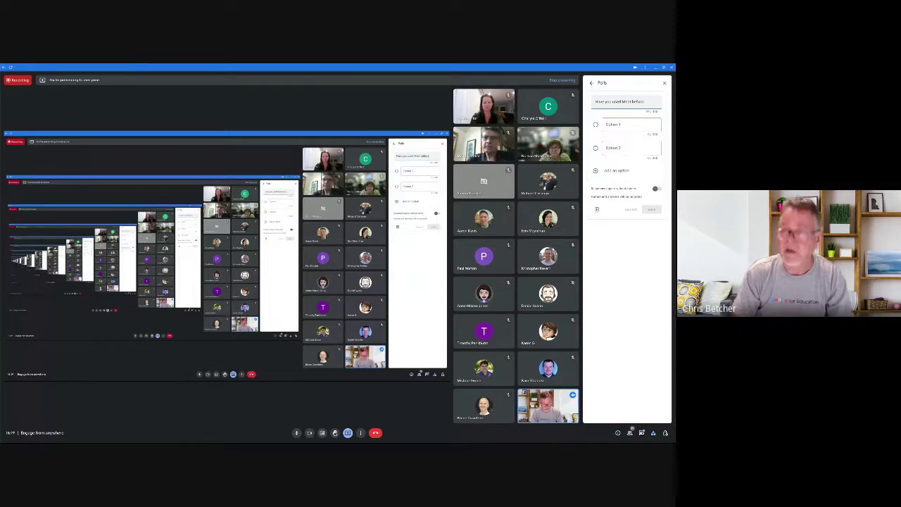
{"action": "left_click", "coordinate": [625, 124]}
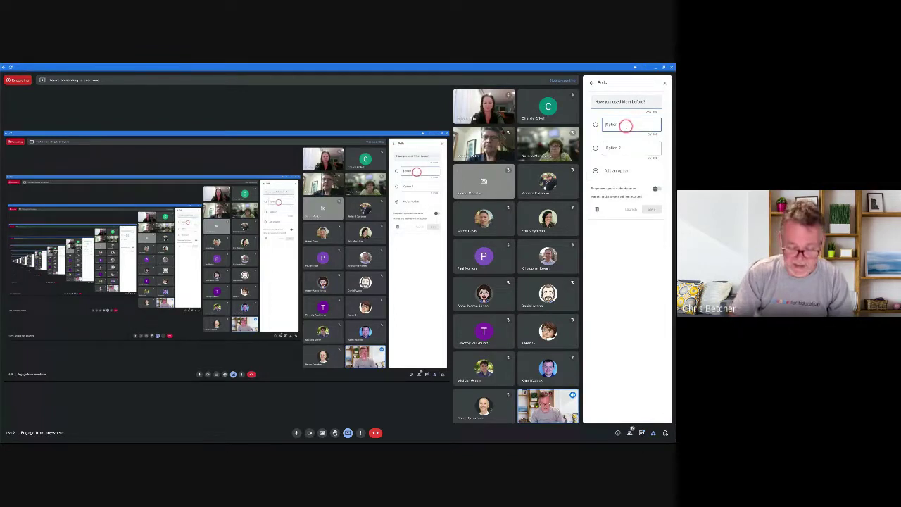
{"action": "type", "text": "Yes"}
{"action": "left_click", "coordinate": [621, 146]}
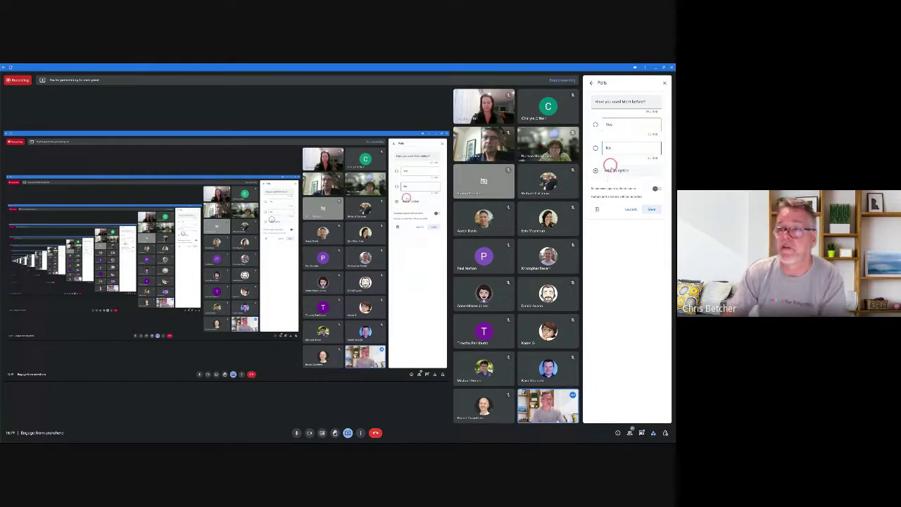
Step: Save the poll about previous Meet use and launch it to the meeting participants
{"action": "left_click", "coordinate": [626, 210]}
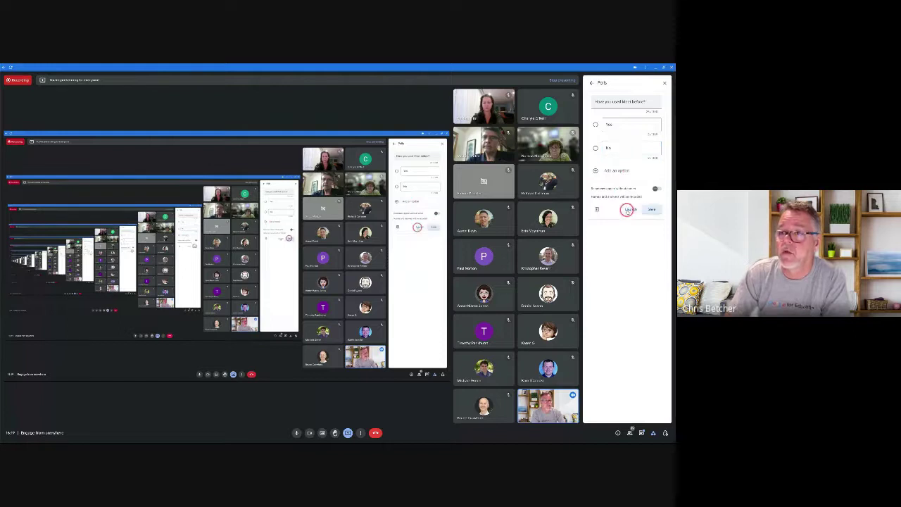
{"action": "left_click", "coordinate": [649, 209]}
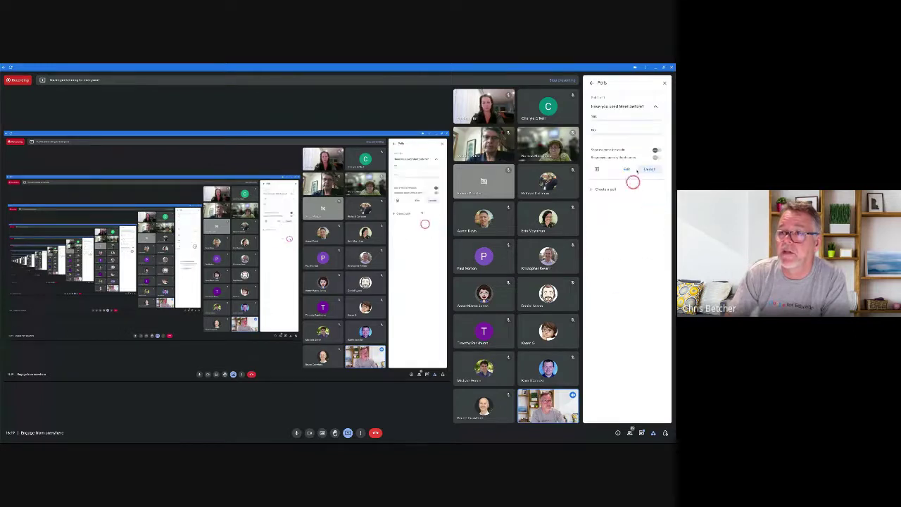
{"action": "left_click", "coordinate": [648, 169]}
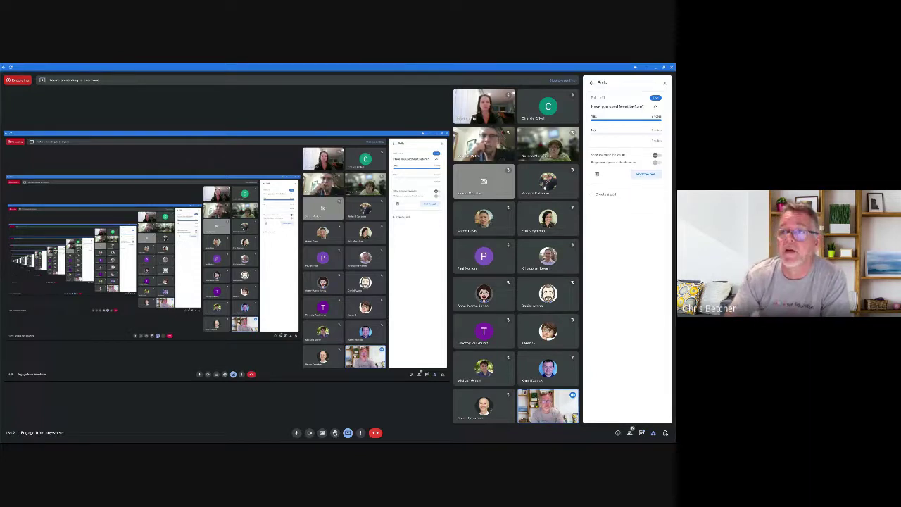
Step: Show the poll results to everyone, end the poll, and return to the activities list
{"action": "left_click", "coordinate": [619, 153]}
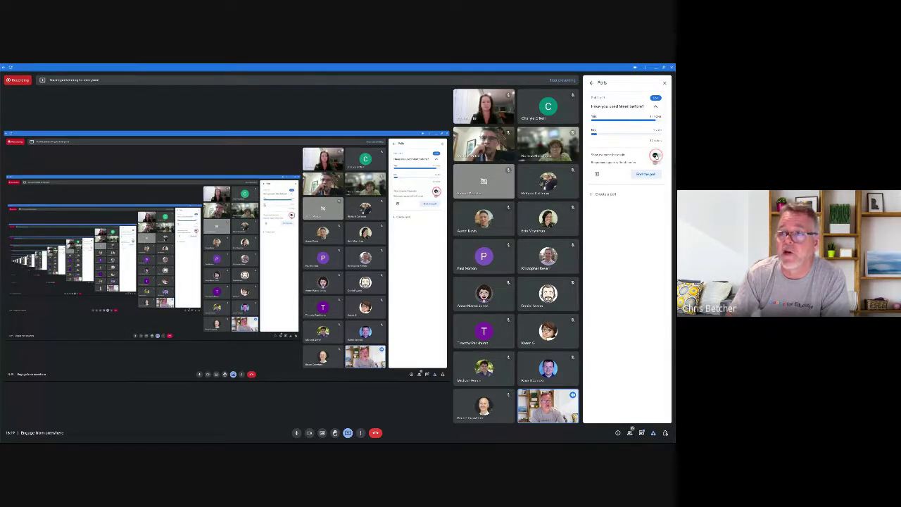
{"action": "left_click", "coordinate": [655, 155]}
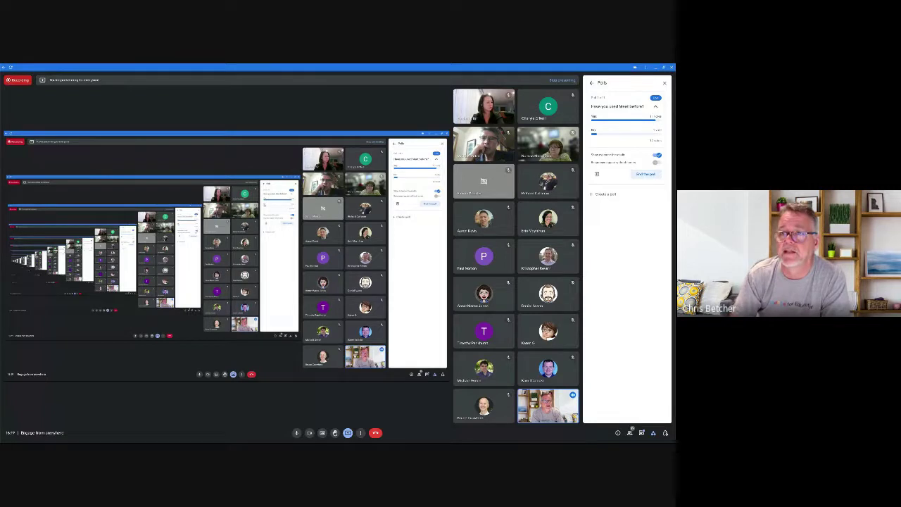
{"action": "left_click", "coordinate": [655, 157]}
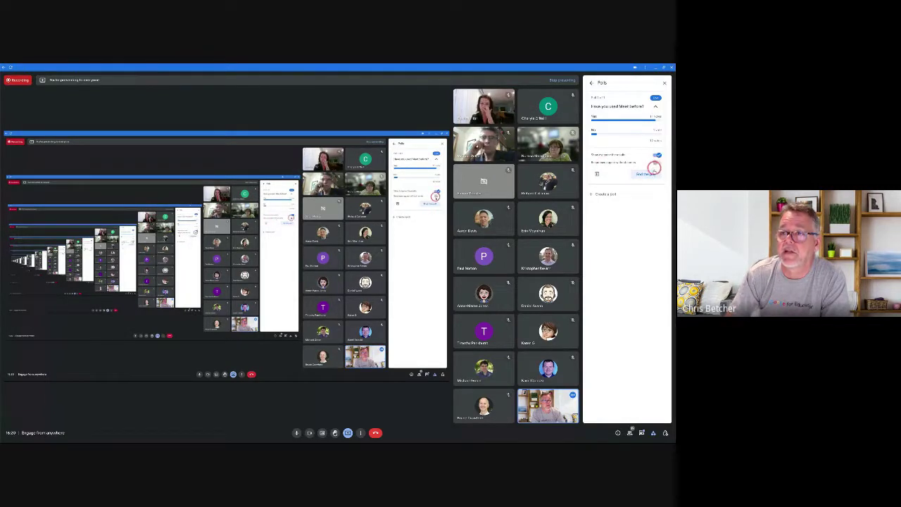
{"action": "left_click", "coordinate": [655, 154]}
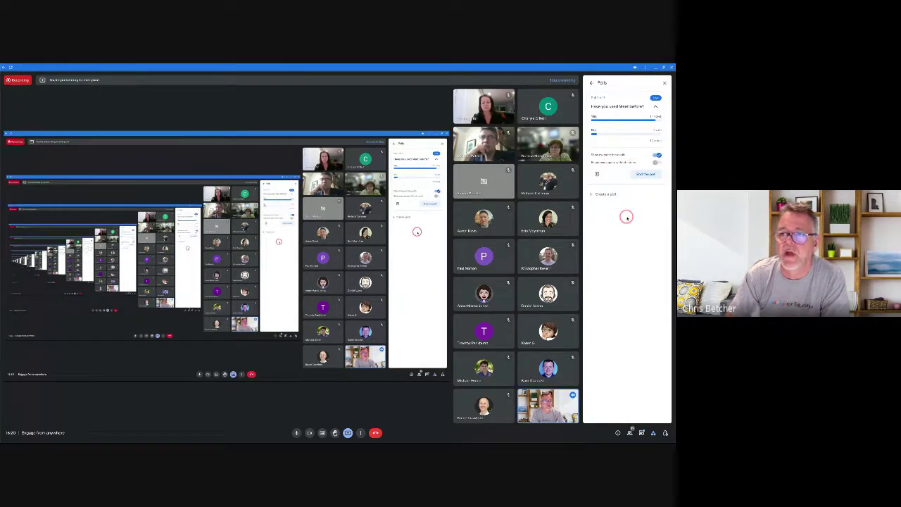
{"action": "left_click", "coordinate": [645, 176]}
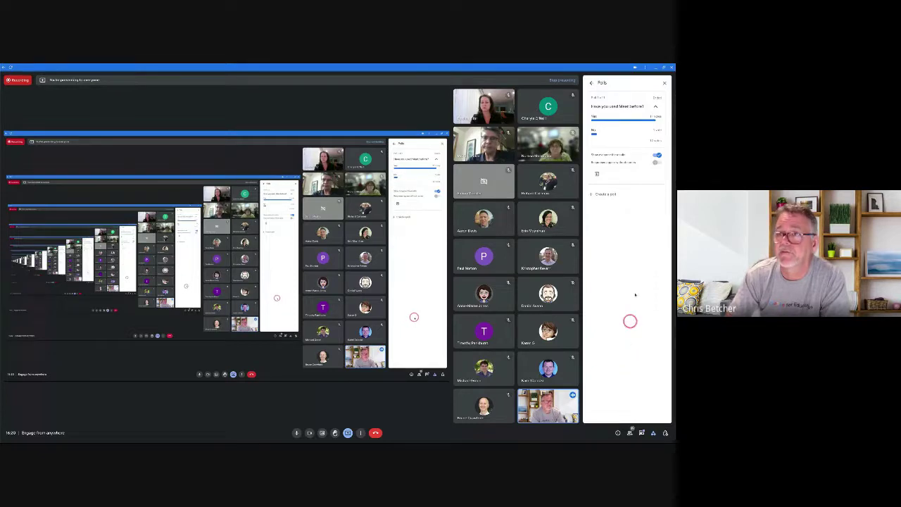
{"action": "left_click", "coordinate": [593, 85]}
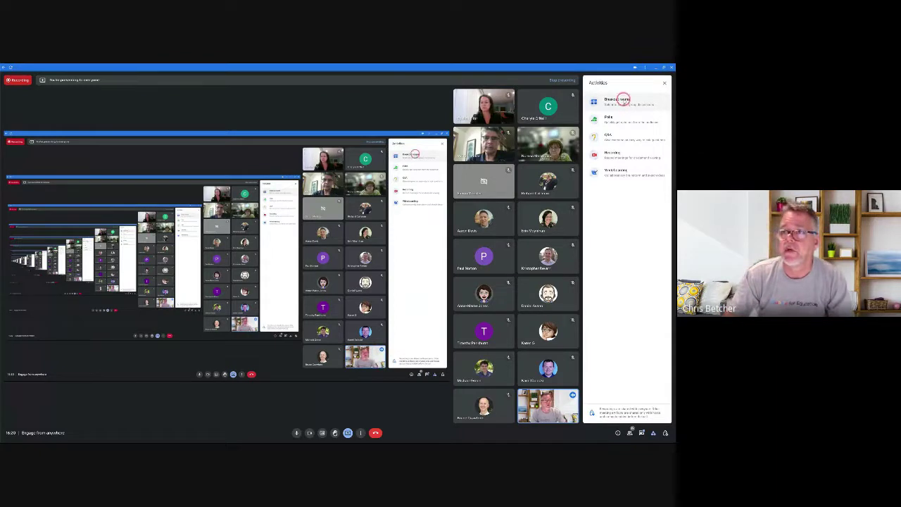
Step: Set up breakout rooms for the call and raise the number of rooms to 5
{"action": "left_click", "coordinate": [624, 100]}
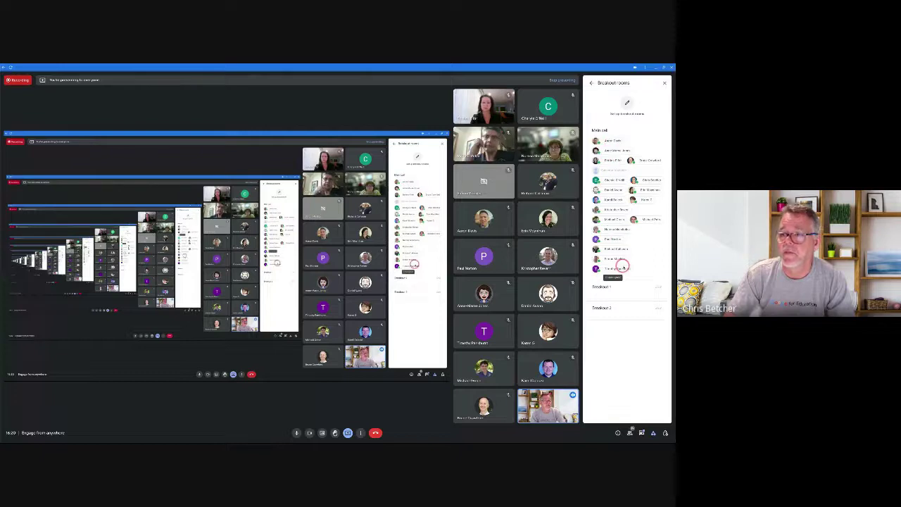
{"action": "left_click", "coordinate": [625, 107]}
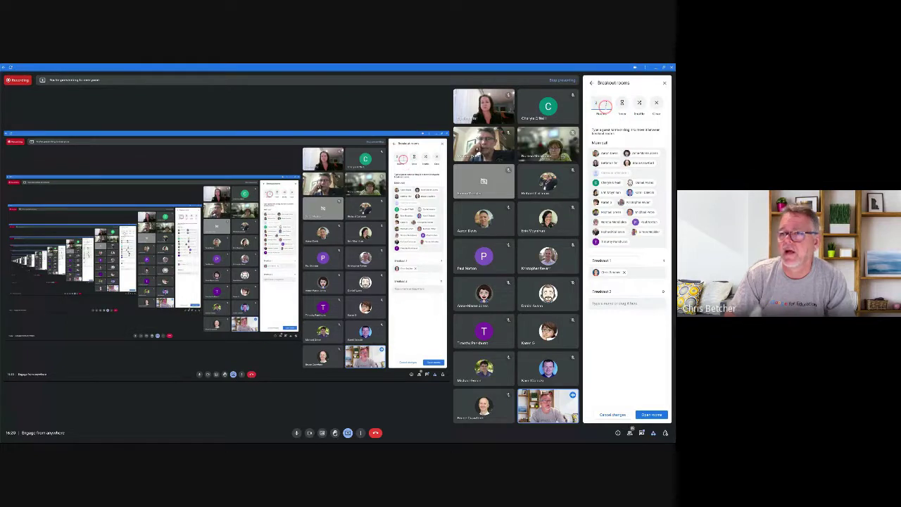
{"action": "left_click", "coordinate": [607, 102]}
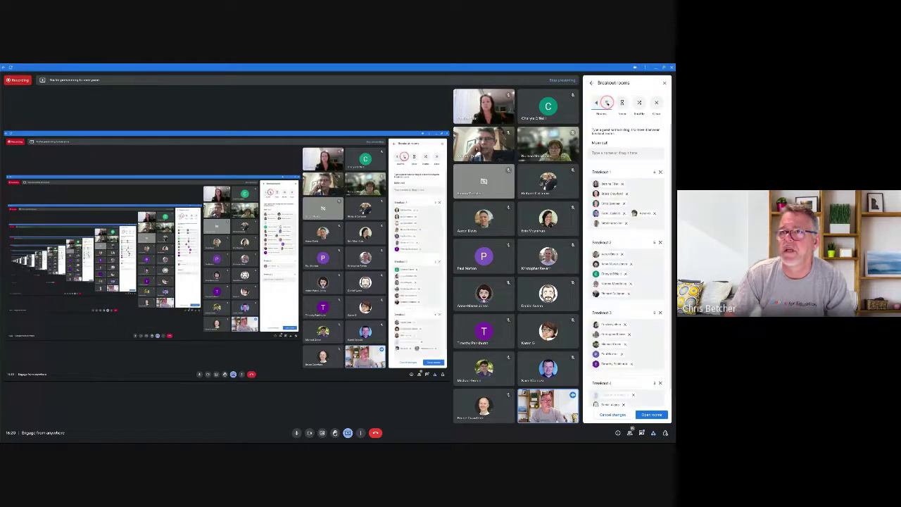
{"action": "left_click", "coordinate": [607, 102]}
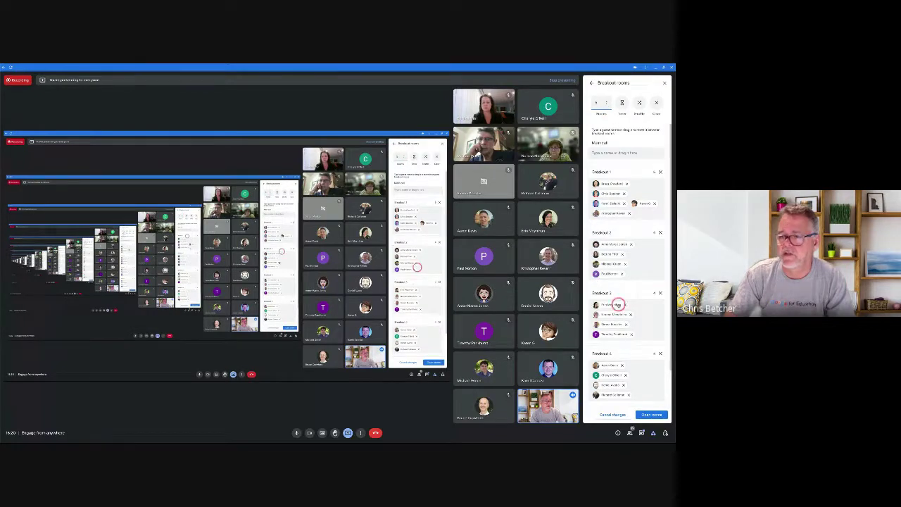
Step: Move one participant from Breakout 5 to Breakout 4, remove Breakout 5, and move one participant from Breakout 1 to Breakout 2
{"action": "scroll", "coordinate": [617, 302], "scroll_direction": "down", "scroll_amount": 2}
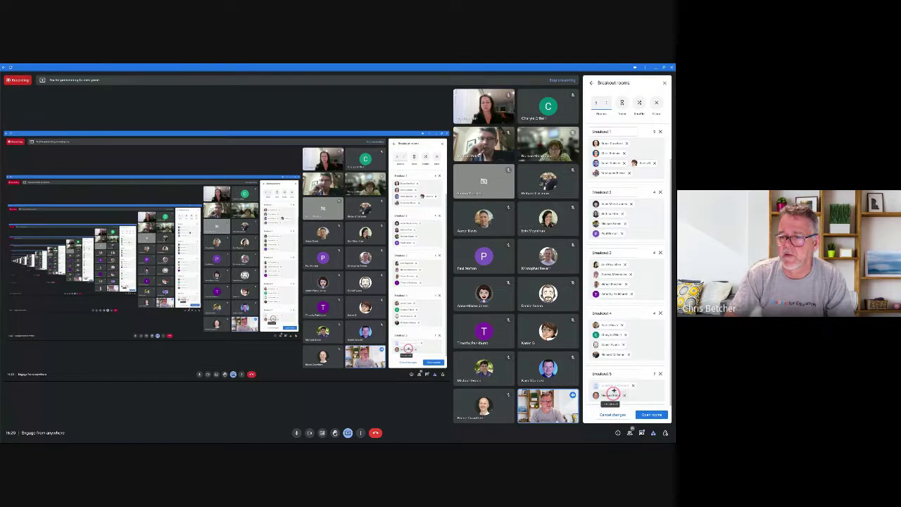
{"action": "left_click_drag", "start_coordinate": [613, 389], "coordinate": [616, 387]}
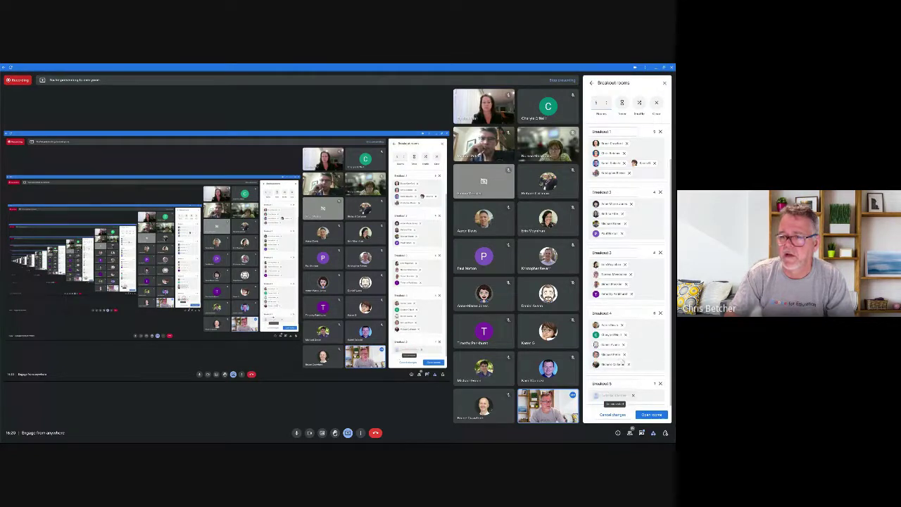
{"action": "left_click", "coordinate": [663, 385]}
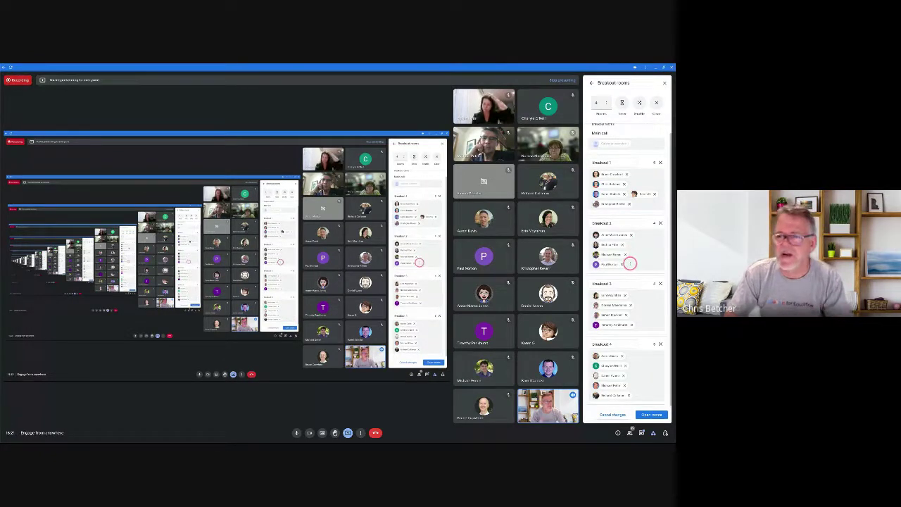
{"action": "left_click_drag", "start_coordinate": [644, 193], "coordinate": [643, 266]}
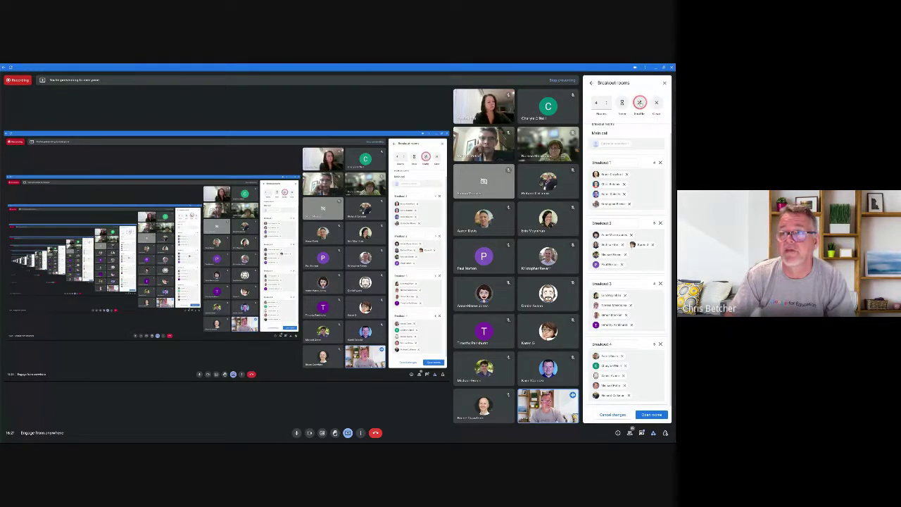
Step: Set the breakout rooms to end after a set amount of time, keeping the suggested duration
{"action": "left_click", "coordinate": [624, 103]}
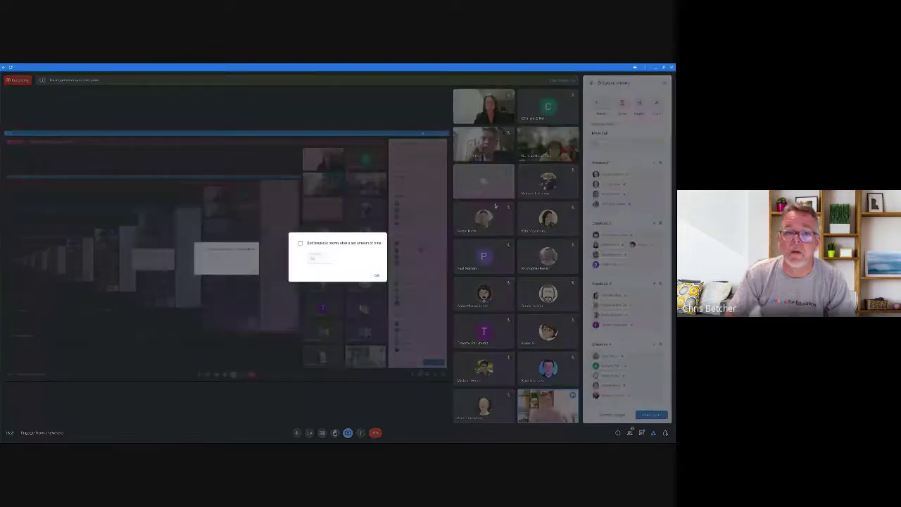
{"action": "left_click", "coordinate": [301, 243]}
{"action": "left_click", "coordinate": [378, 275]}
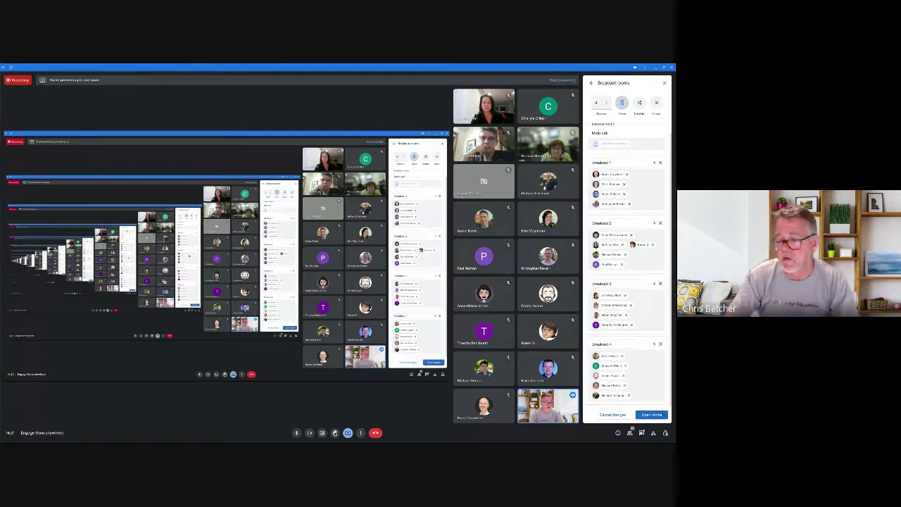
Step: Open the four breakout rooms to the participants and join Breakout 1
{"action": "left_click", "coordinate": [652, 414]}
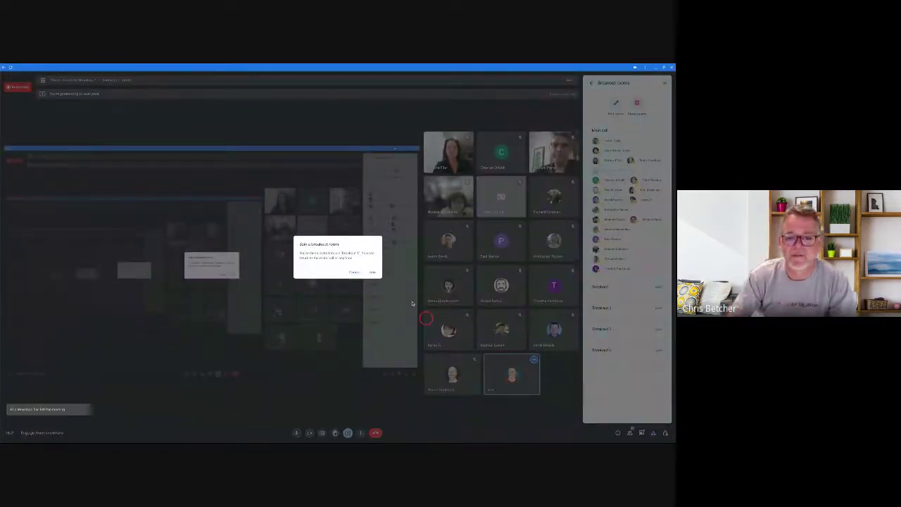
{"action": "left_click", "coordinate": [371, 271]}
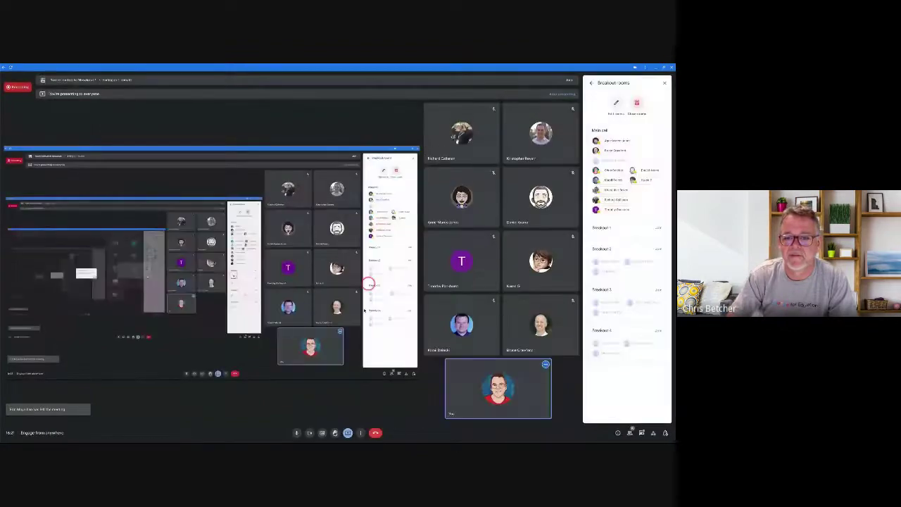